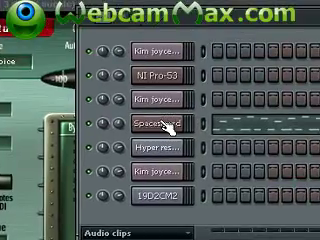
Step: Bring up the Spacescord channel's context menu to reach its Edit options
right_click(172, 126)
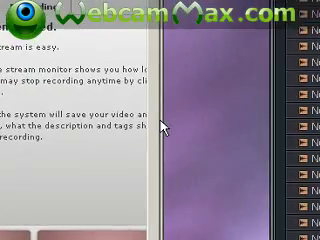
Step: Widen the Firefox streaming window over the FL Studio browser's sample list
left_click_drag(160, 120, 215, 175)
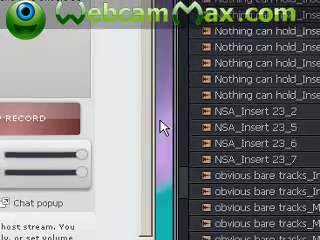